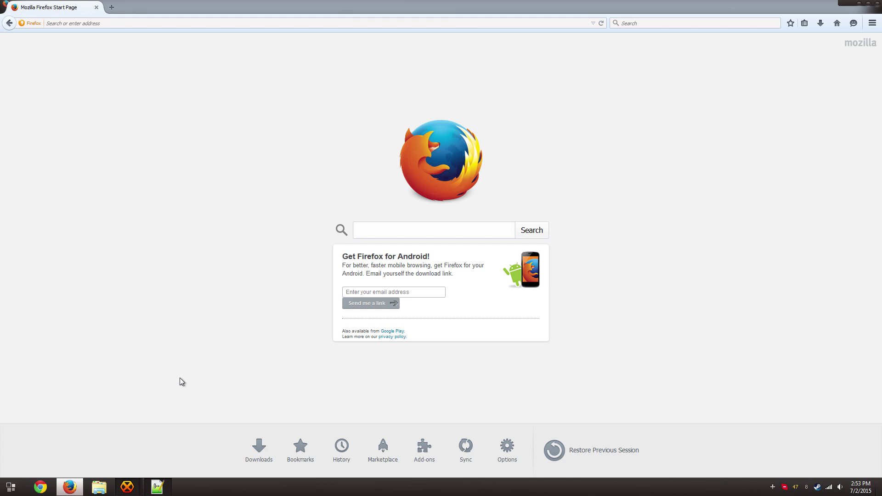
Step: Click into the search box on the Firefox start page
left_click(391, 231)
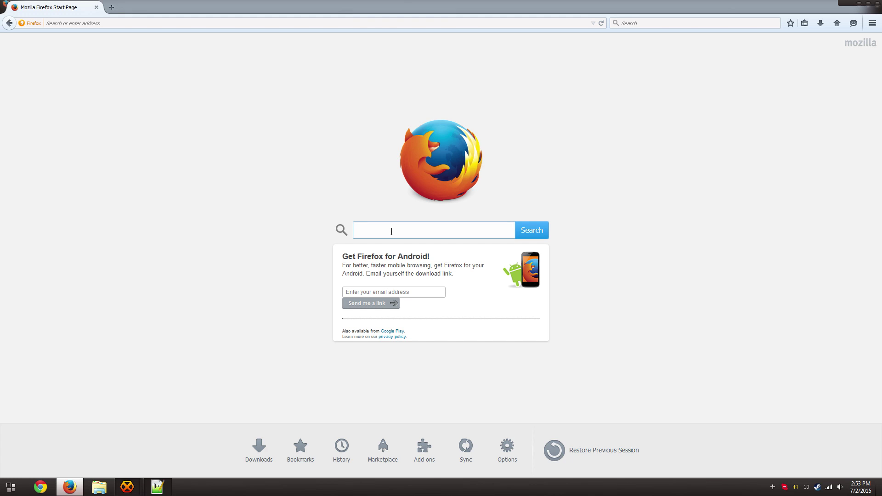
Step: Search for 'greasemonkey', add and install the Greasemonkey add-on, then restart Firefox
type("greasemonkey")
key("Return")
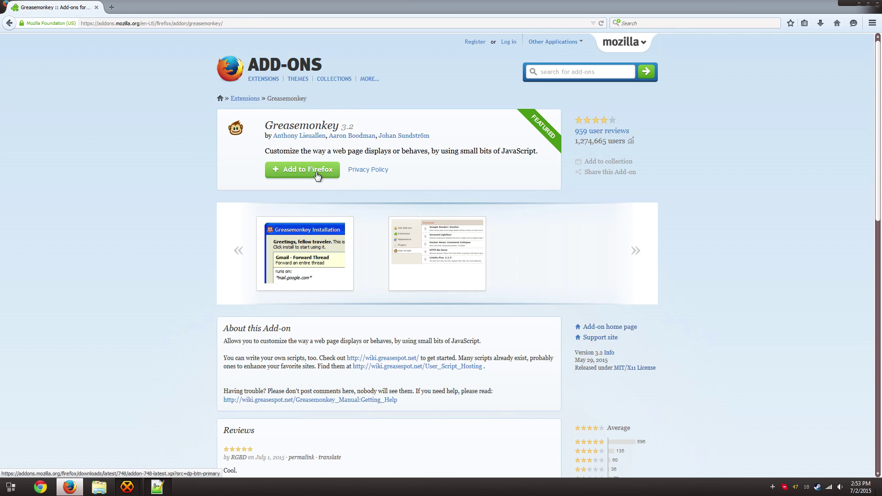
left_click(316, 176)
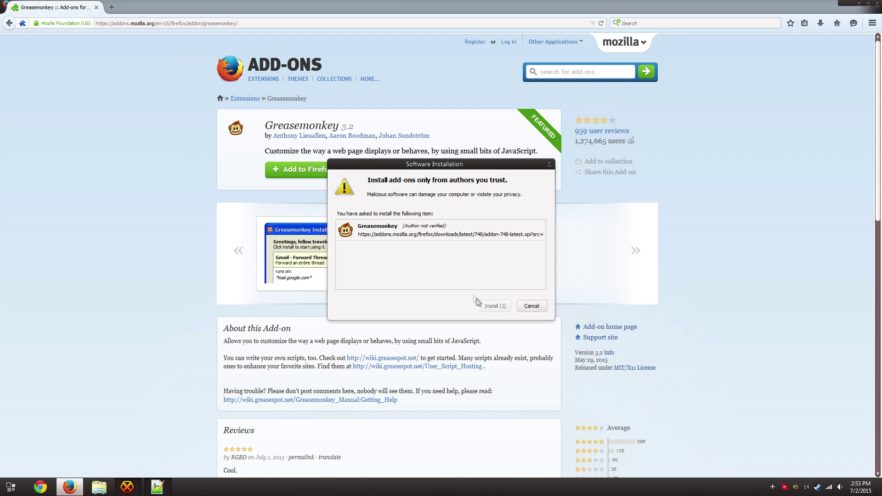
left_click(487, 306)
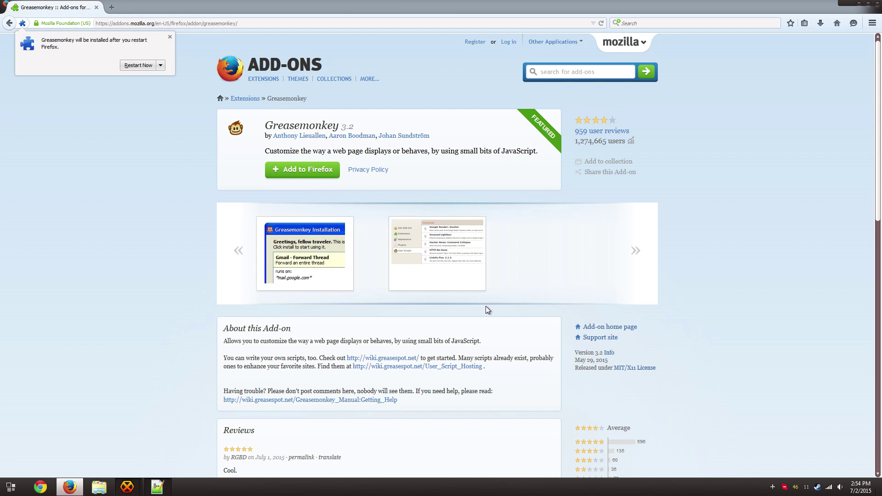
left_click(140, 64)
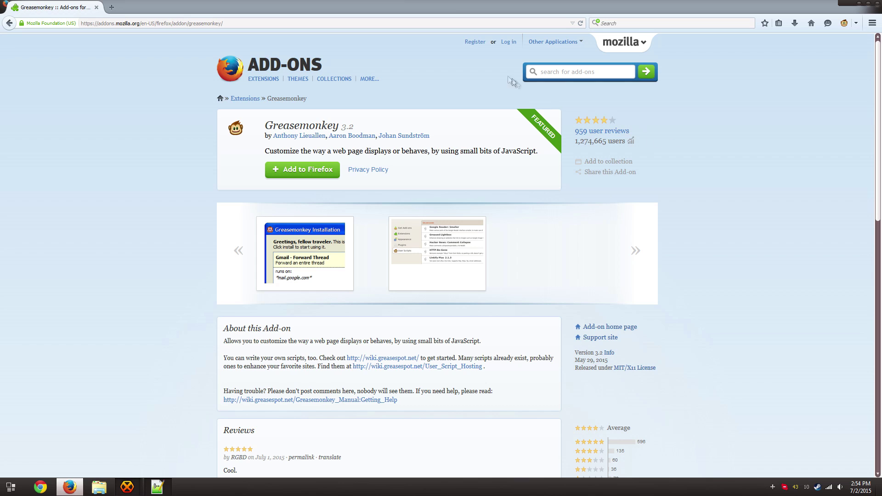
left_click(410, 25)
Step: Load agariomods.com, start Connect account setup and agree to the terms
type("agariomods.com/")
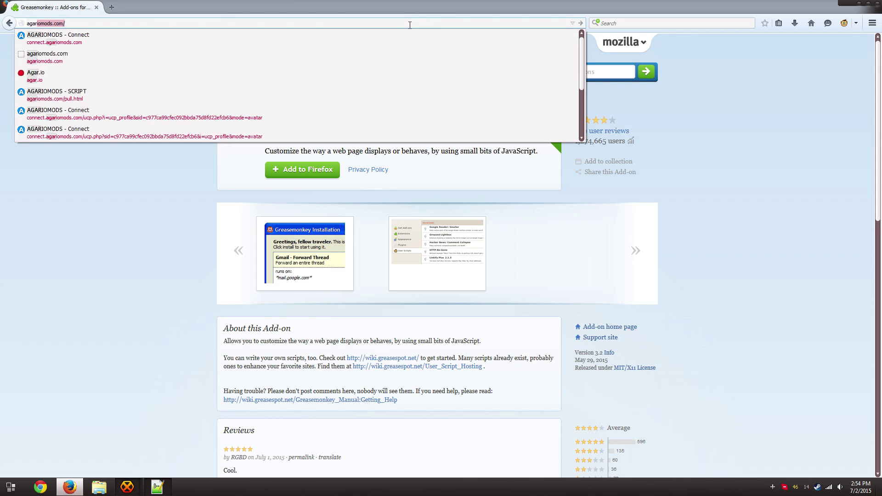
key("Return")
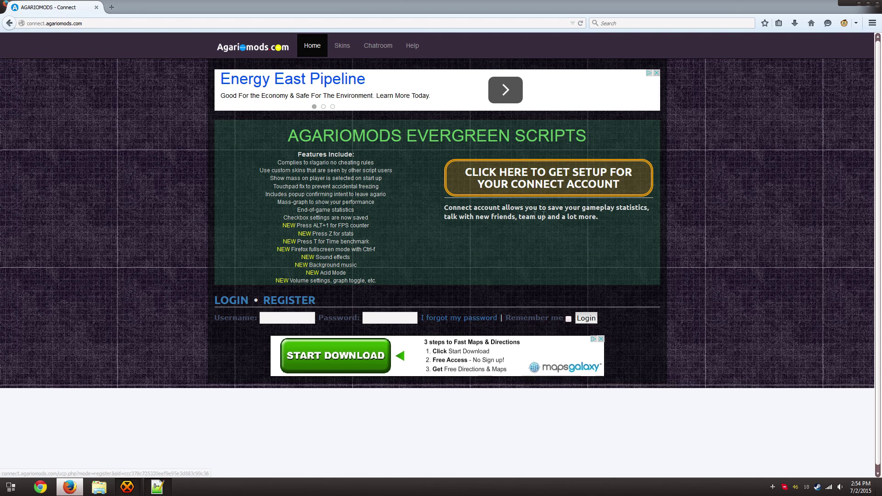
left_click(621, 191)
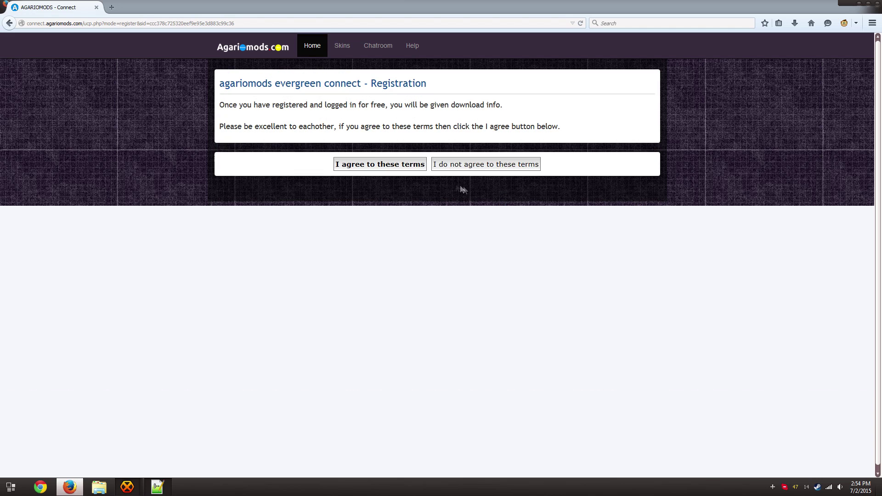
left_click(404, 165)
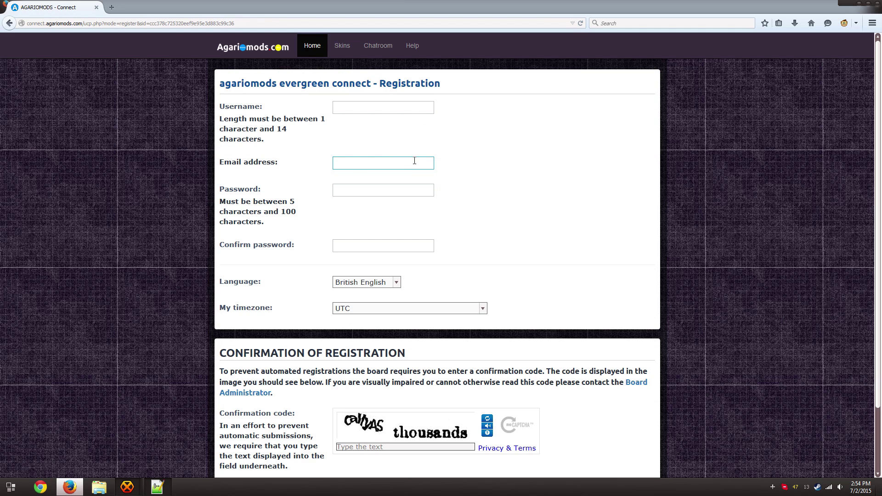
Step: Enter a username, an e-mail address and the account password in the registration form
left_click(395, 111)
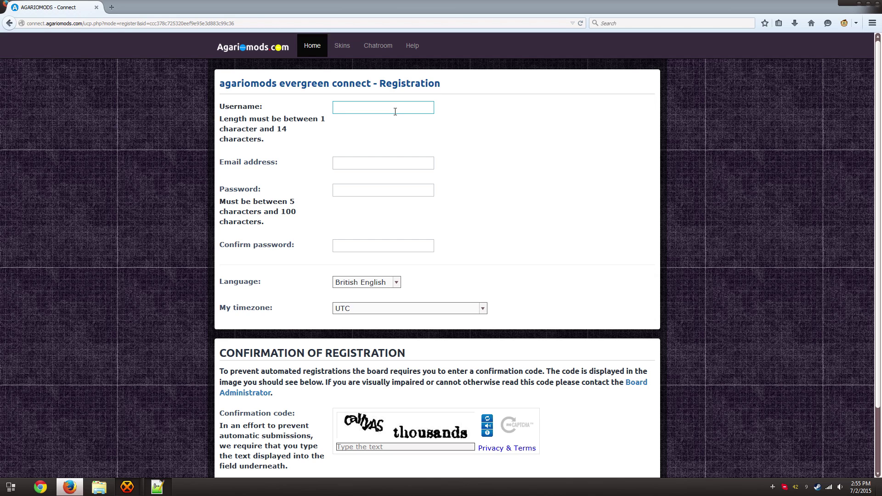
type("TrippyGold")
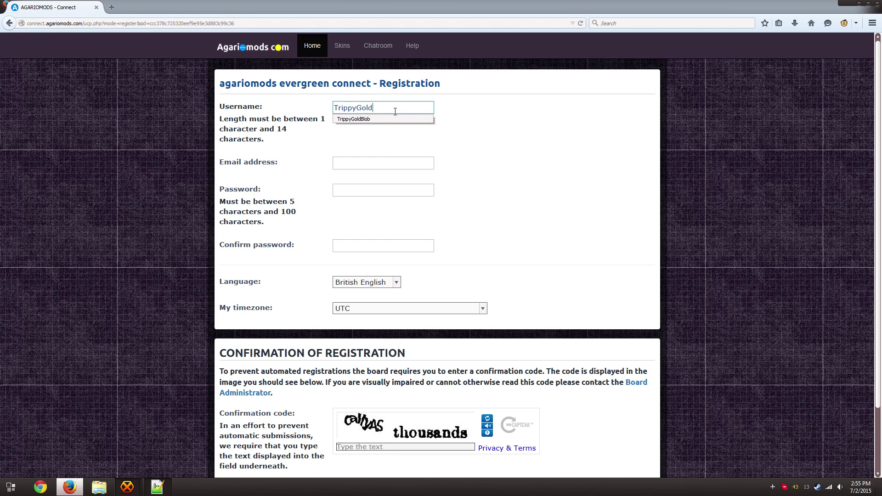
key("Tab")
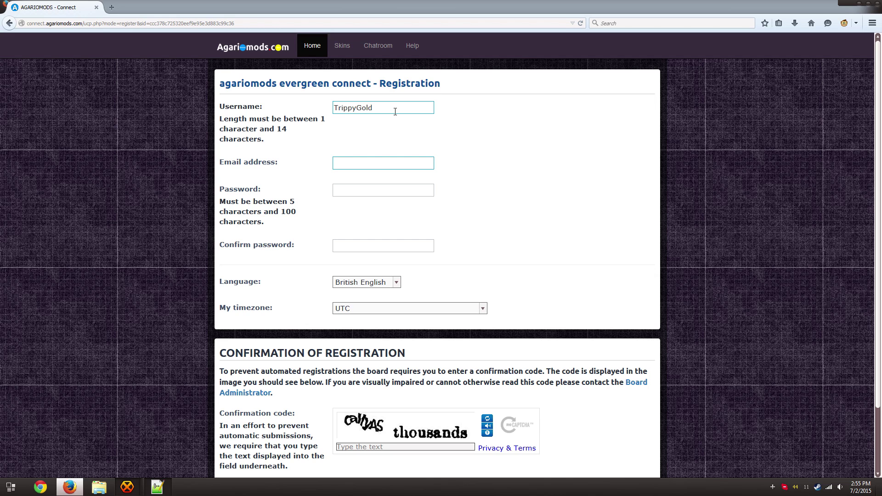
type("fake@mail.com")
key("Tab")
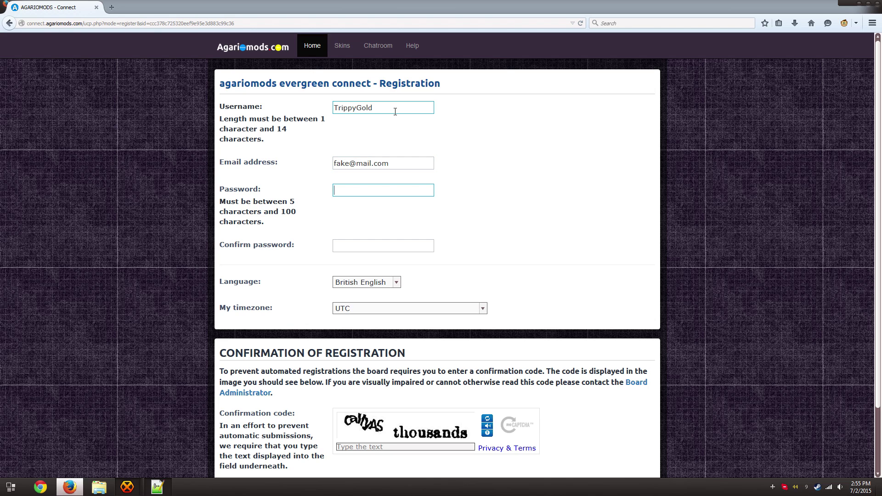
type("•••••••••")
key("Tab")
type("•••••••••")
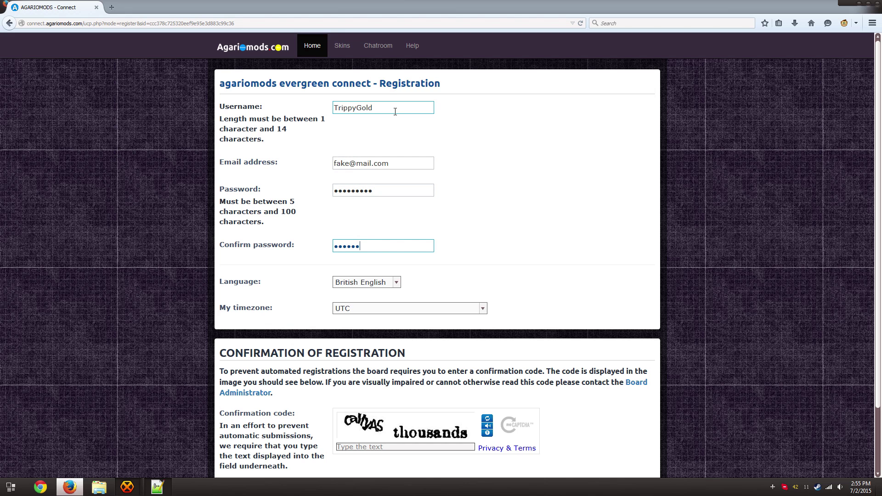
Step: Set the registration timezone to America/Louisville
left_click(482, 309)
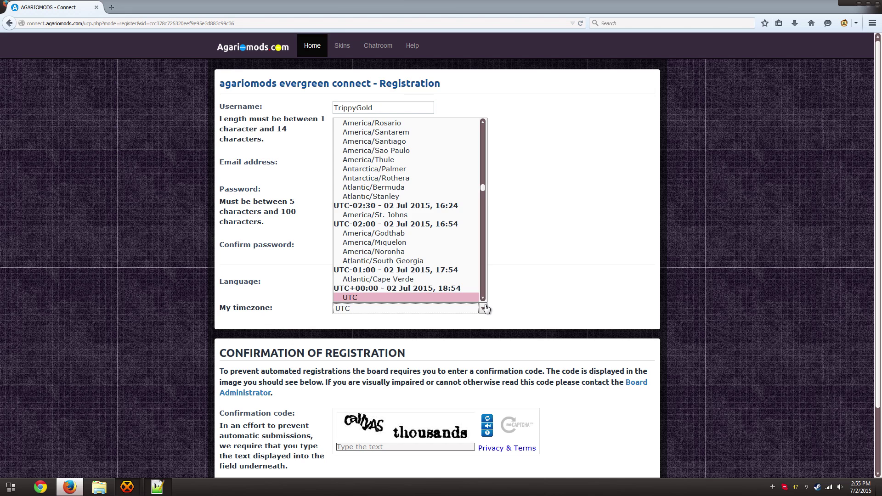
scroll(442, 261, "up", 5)
scroll(441, 261, "up", 5)
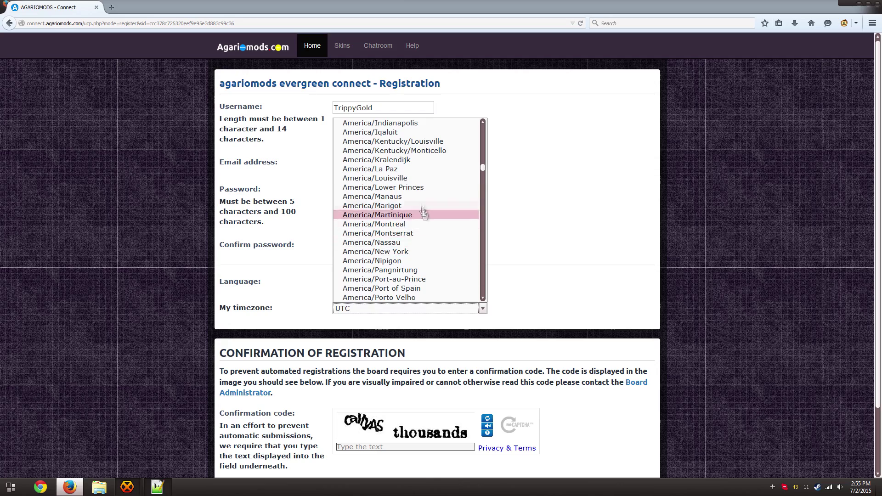
left_click(412, 177)
scroll(569, 228, "down", 3)
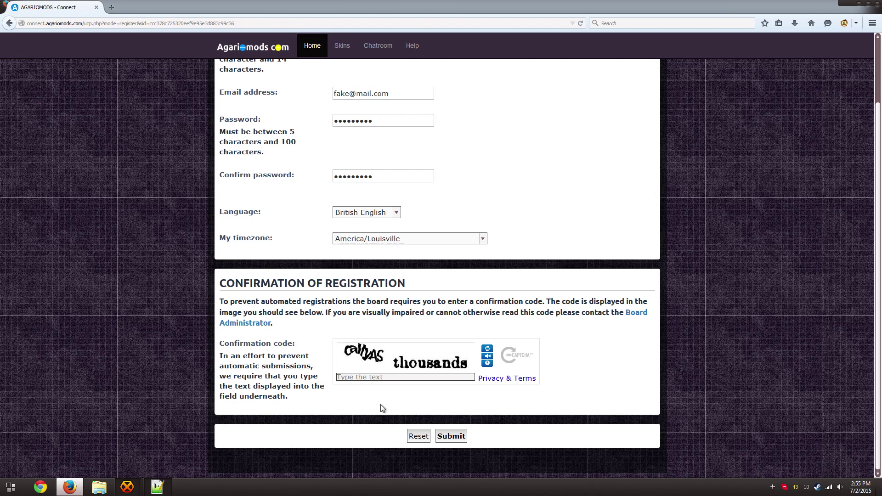
Step: Type the captcha confirmation code, submit the registration and return to the index page
type("callyas thousands")
left_click(461, 439)
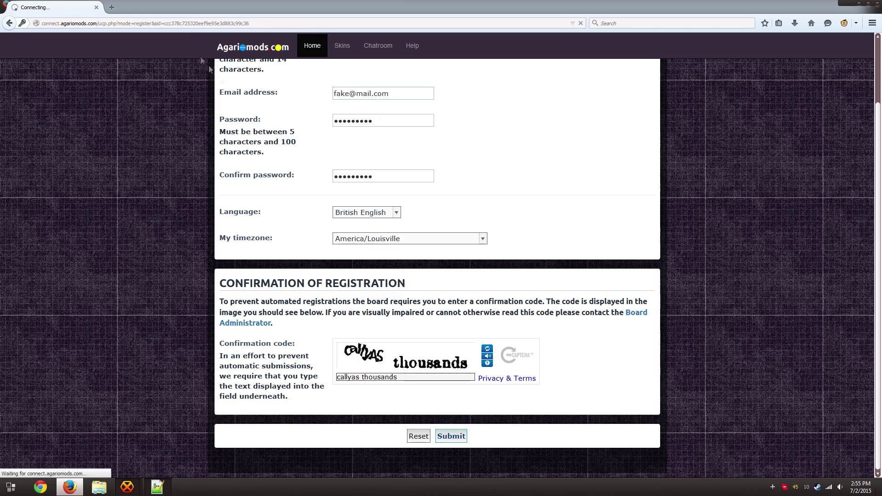
scroll(519, 262, "up", 2)
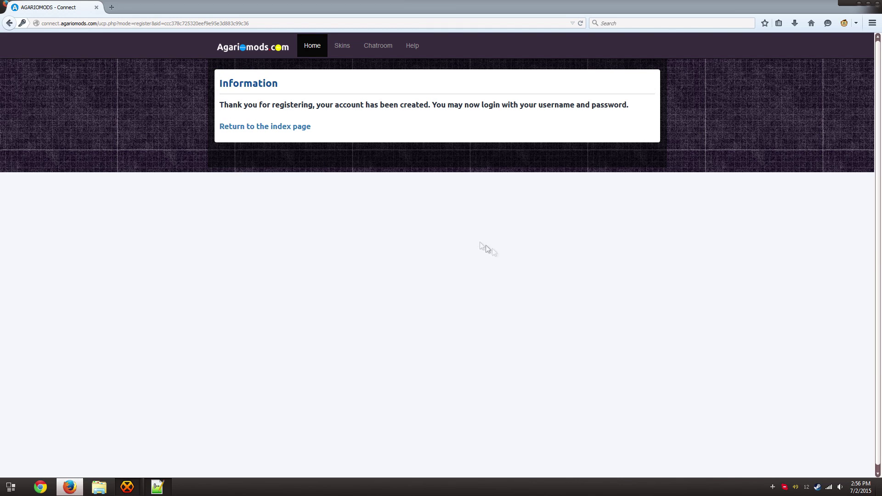
left_click(299, 127)
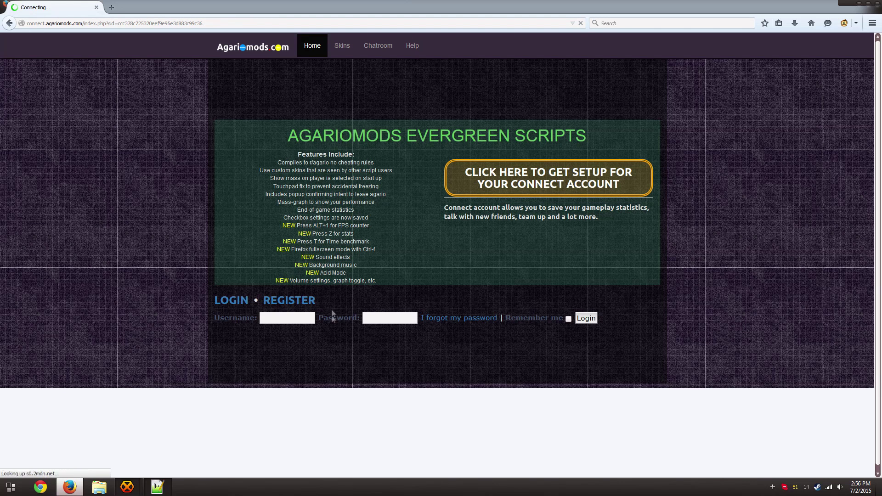
Step: Log in with the saved username and account password, dismissing the password prompt
left_click(306, 318)
type("Tri")
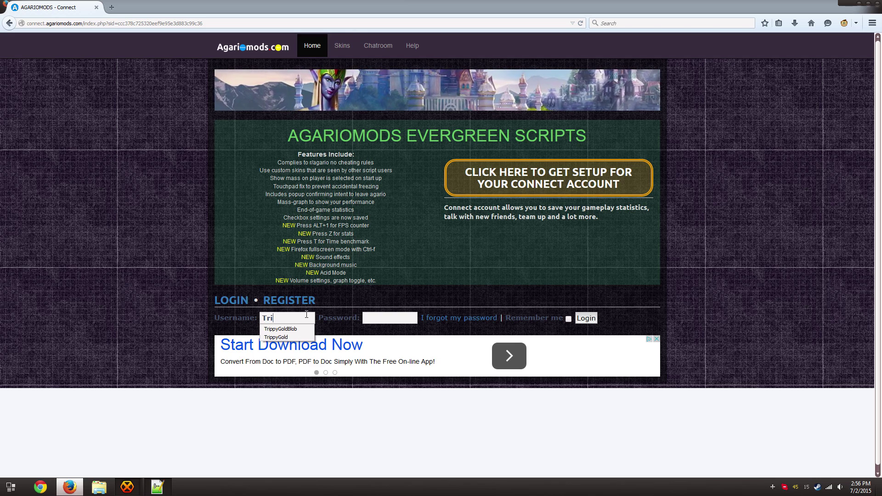
key("Down")
key("Tab")
type("•••••••")
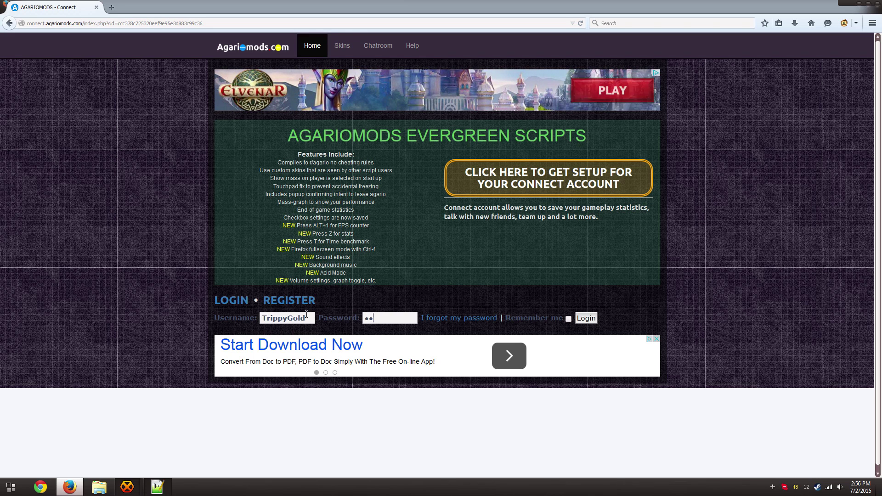
type("••")
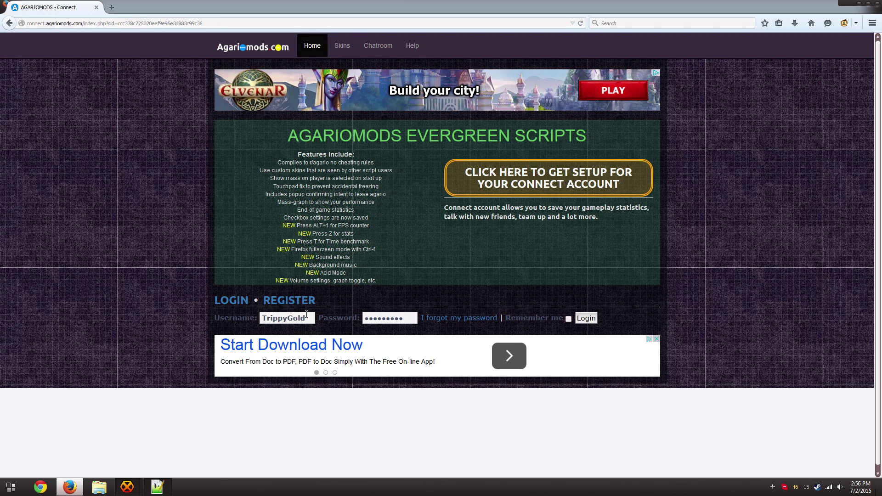
key("Return")
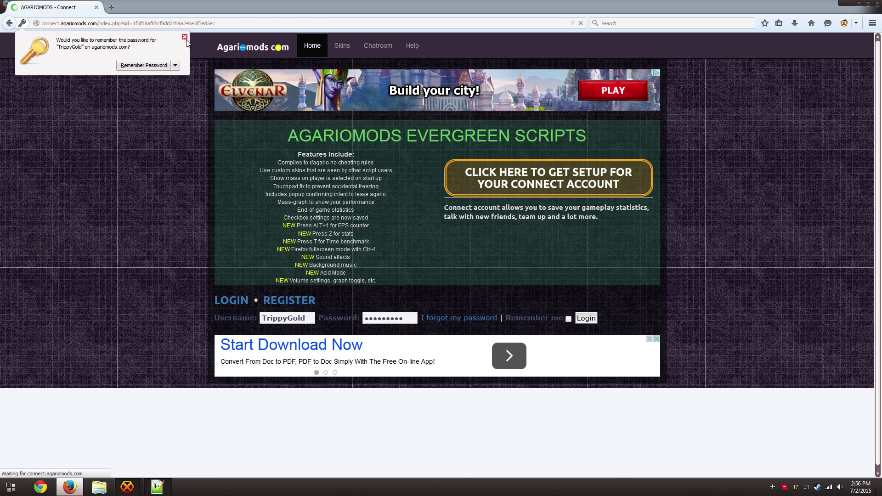
left_click(184, 37)
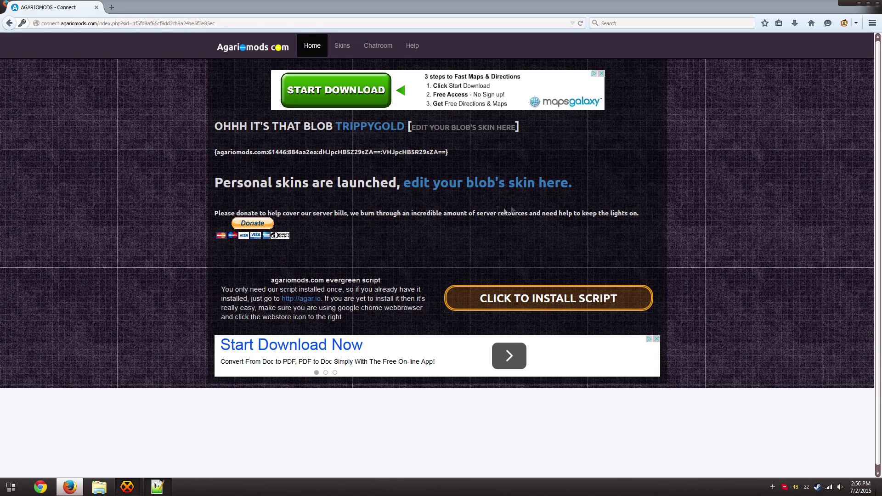
Step: Submit an imgur image URL within the 512×512 limit as the blob skin
left_click(522, 184)
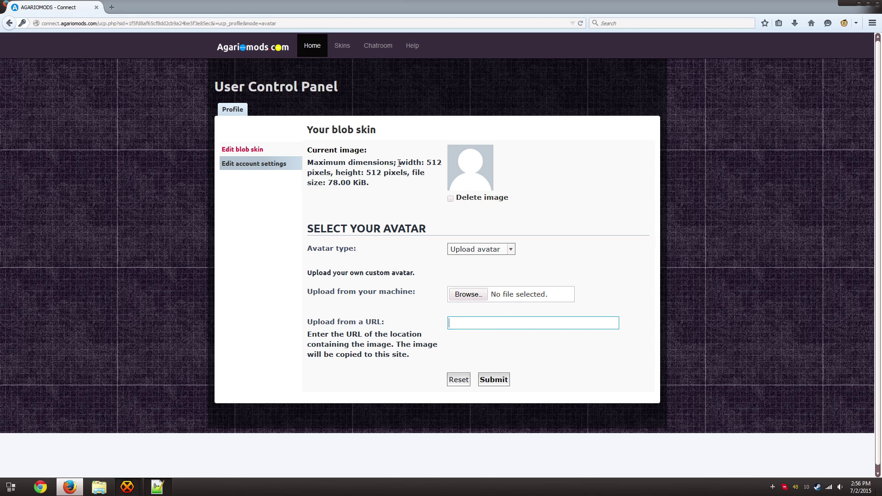
left_click_drag(398, 163, 403, 185)
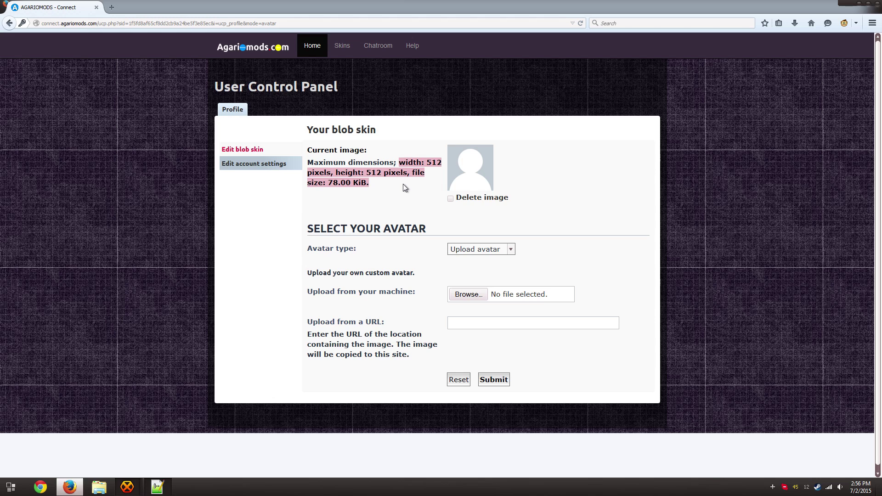
left_click(398, 210)
left_click(511, 322)
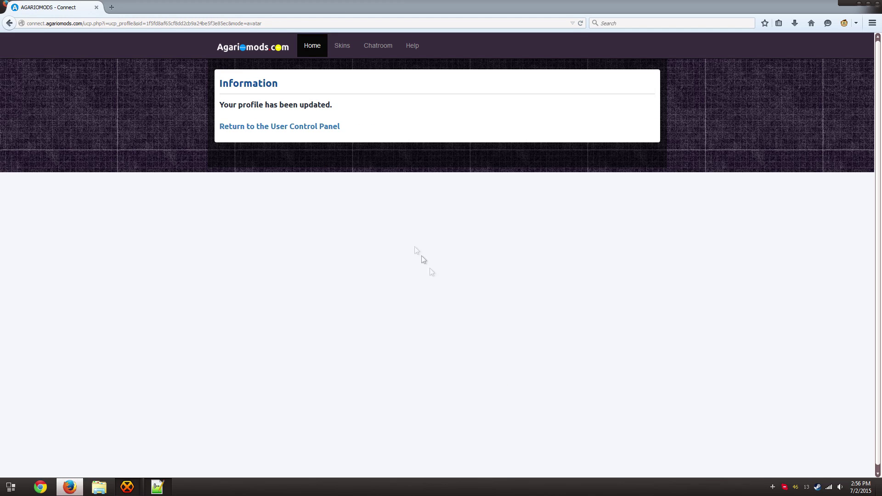
Step: Return to the User Control Panel and open the AgarioMods script install page
left_click(306, 127)
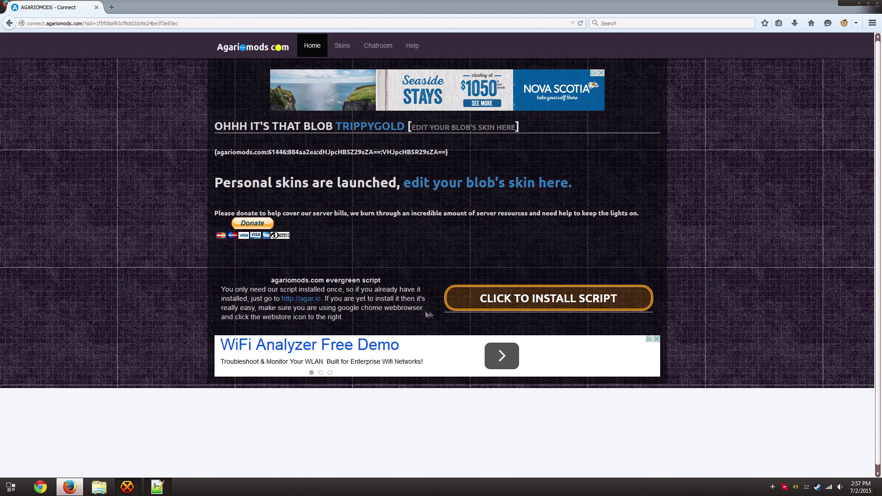
left_click(518, 301)
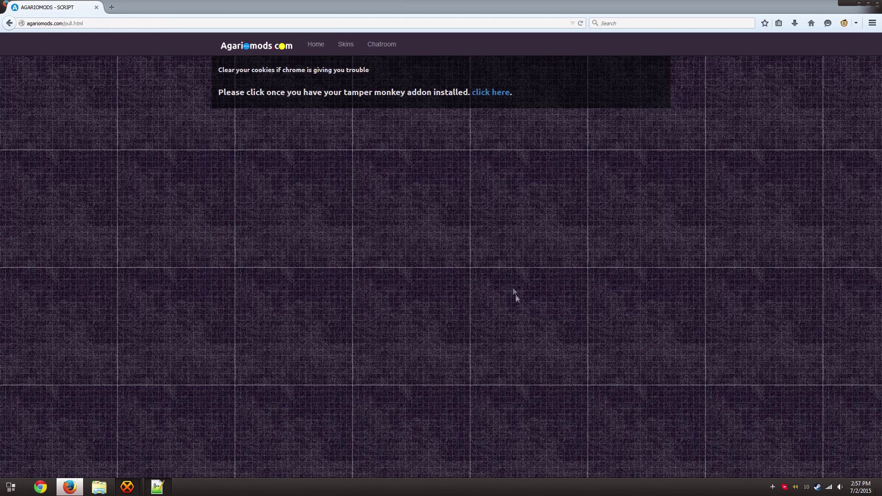
Step: Install the AgarioMods evergreen script 1.9.6 through Greasemonkey and enter agar.io as the address
left_click(486, 94)
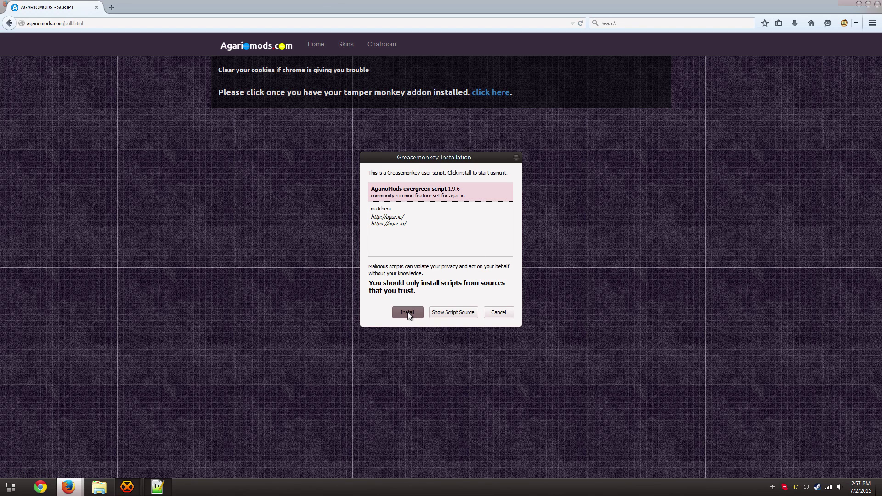
left_click(408, 313)
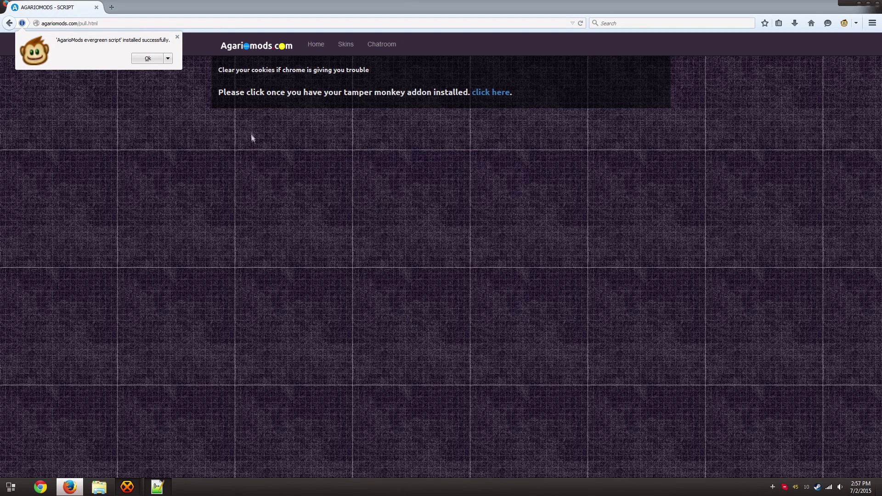
left_click(174, 27)
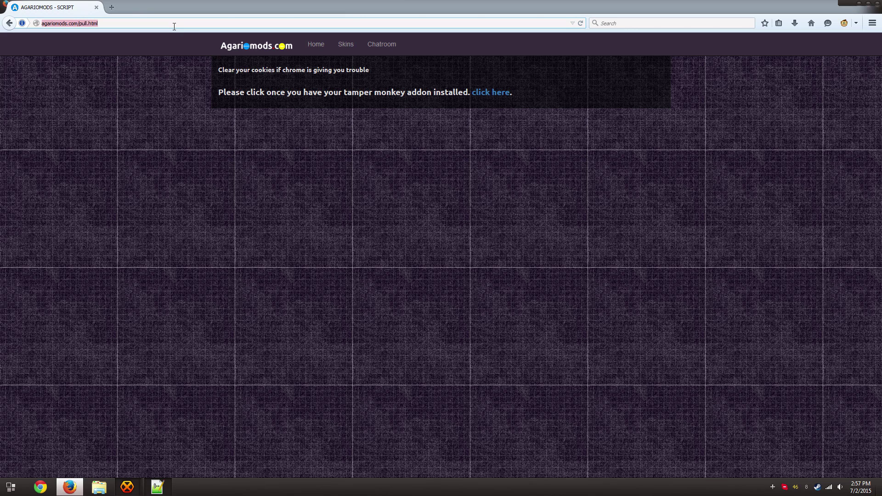
type("aga")
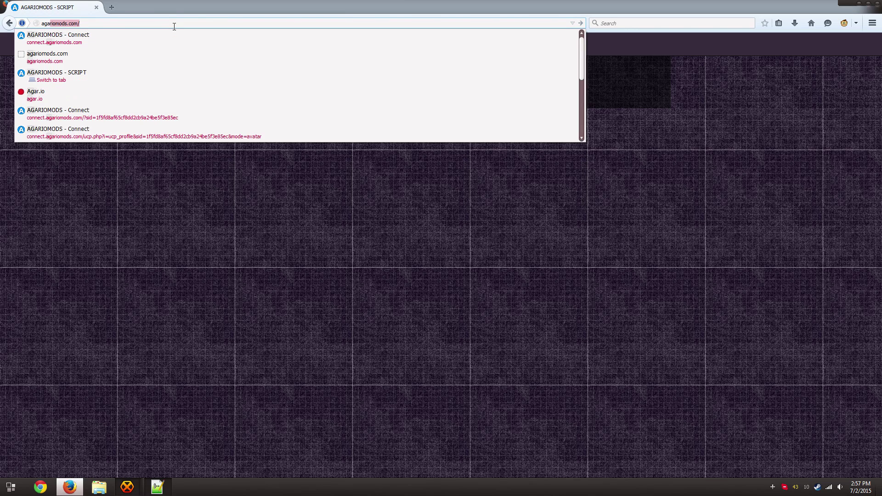
type("r.io")
Step: Load agar.io with the AgarioMods panel and select the player name field
key("Return")
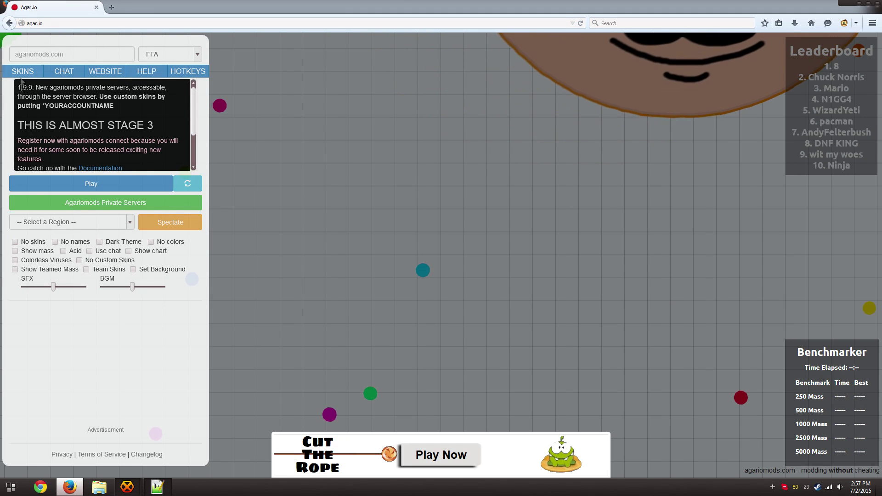
scroll(153, 124, "down", 3)
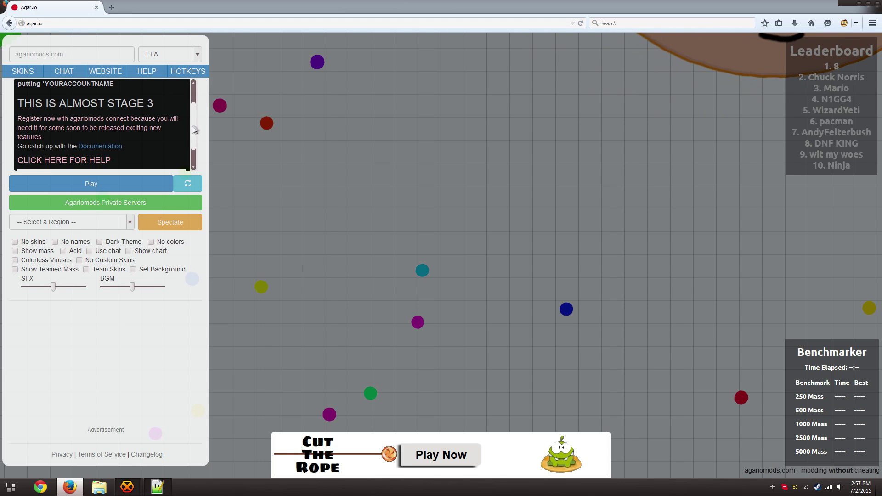
scroll(196, 115, "up", 3)
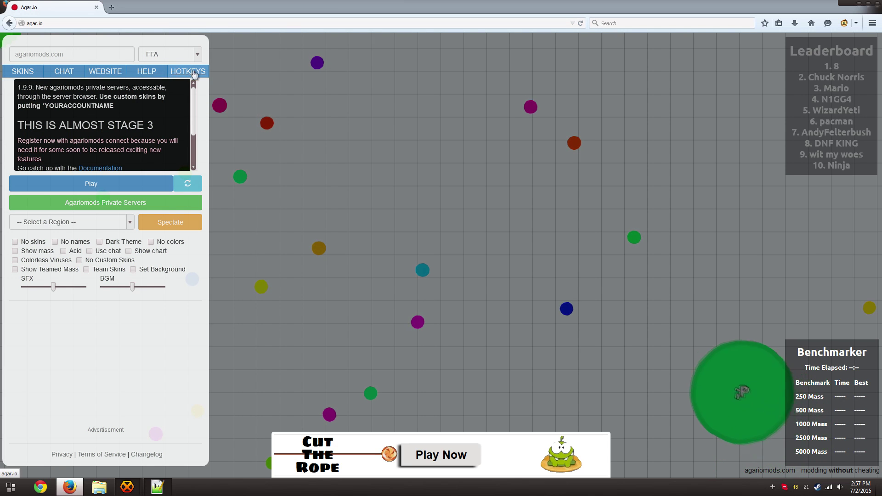
left_click(93, 57)
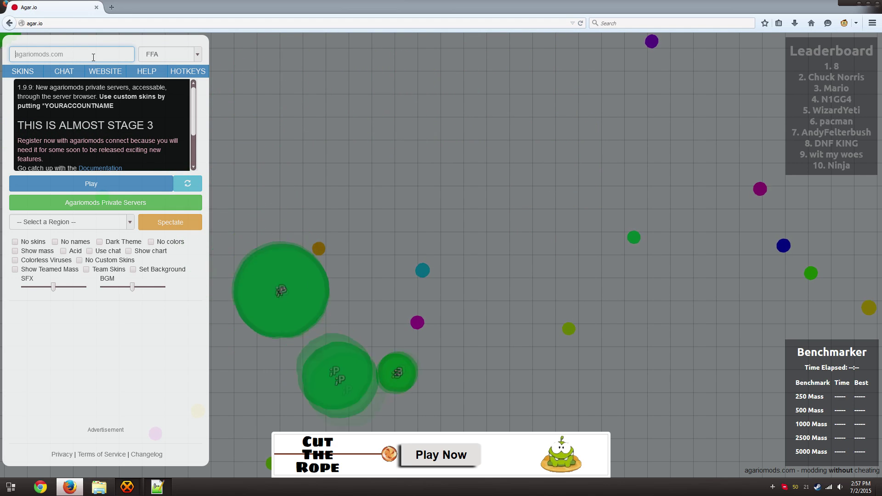
Step: Enter the player name TrippyGold, then prefix it with an asterisk to make *TrippyGold
type("TrippyGold")
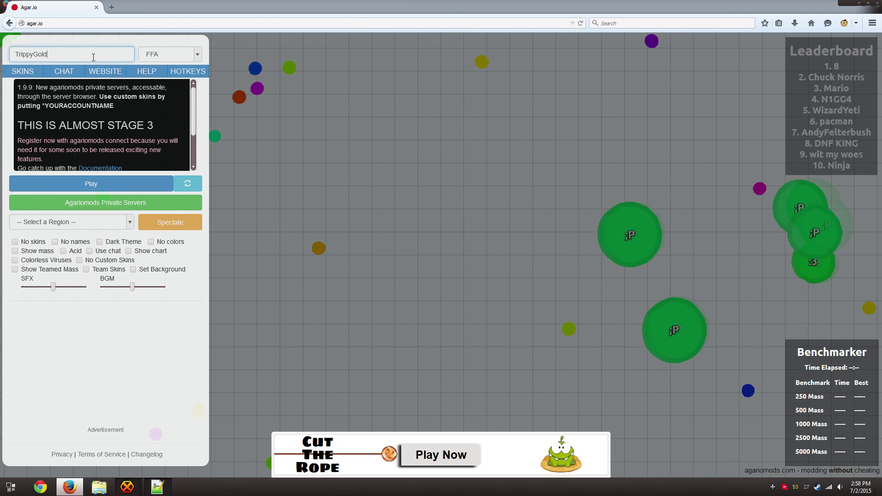
key("Home")
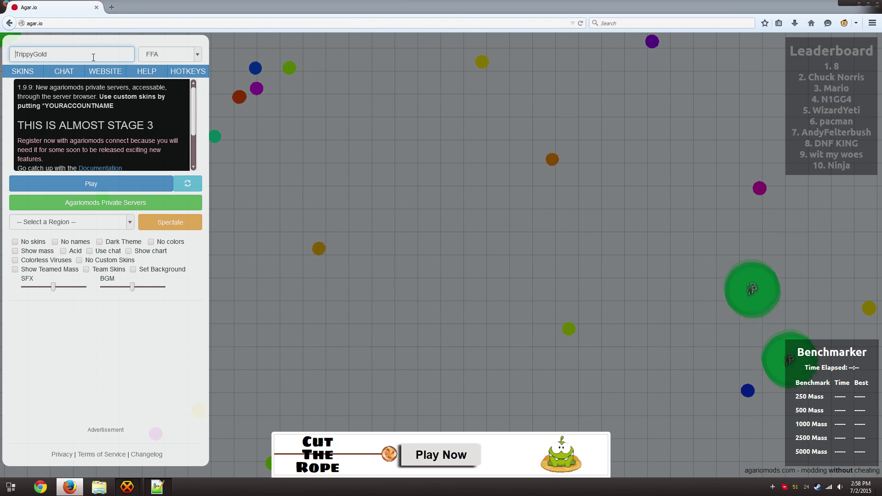
type("*")
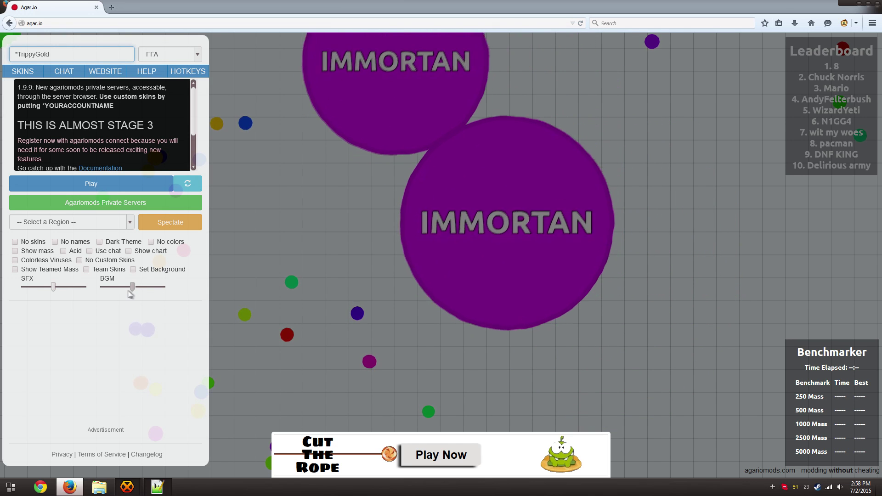
Step: Toggle the Colorless Viruses option and turn on in-game chat
left_click(56, 262)
left_click(56, 261)
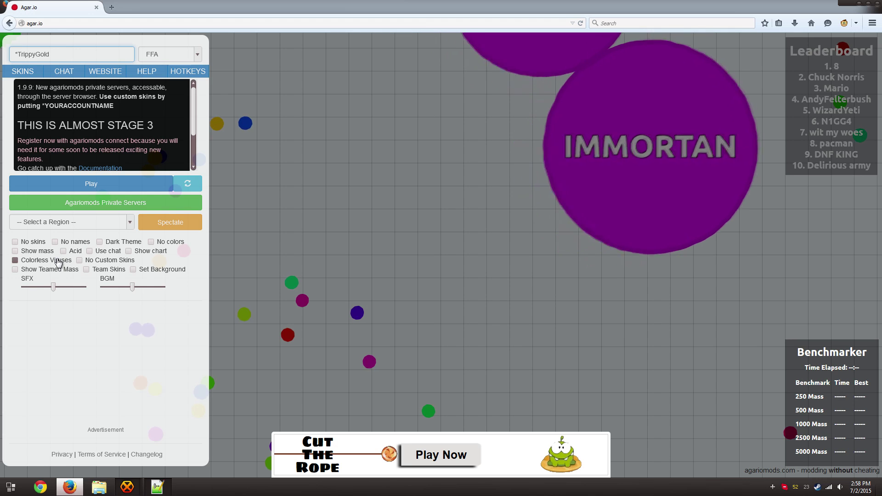
left_click(90, 252)
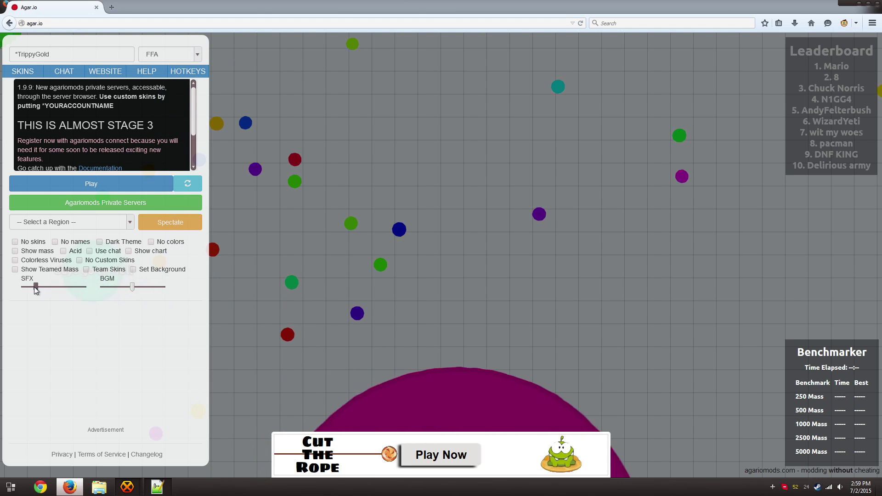
Step: Turn the background music fully down and bring up the AgarioMods private server list
left_click(110, 287)
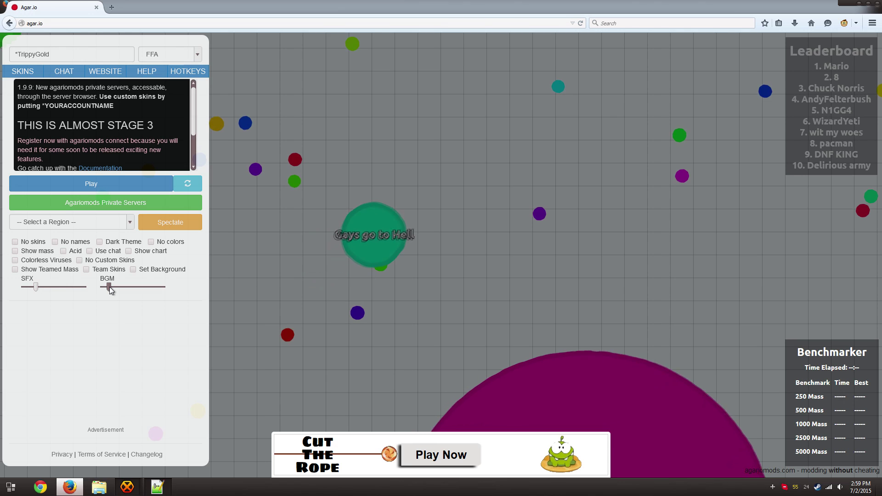
left_click_drag(109, 287, 104, 285)
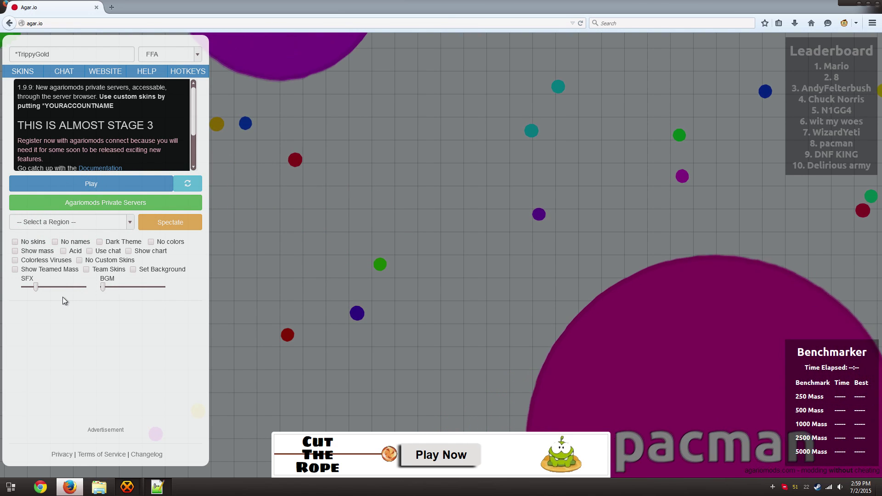
left_click(92, 209)
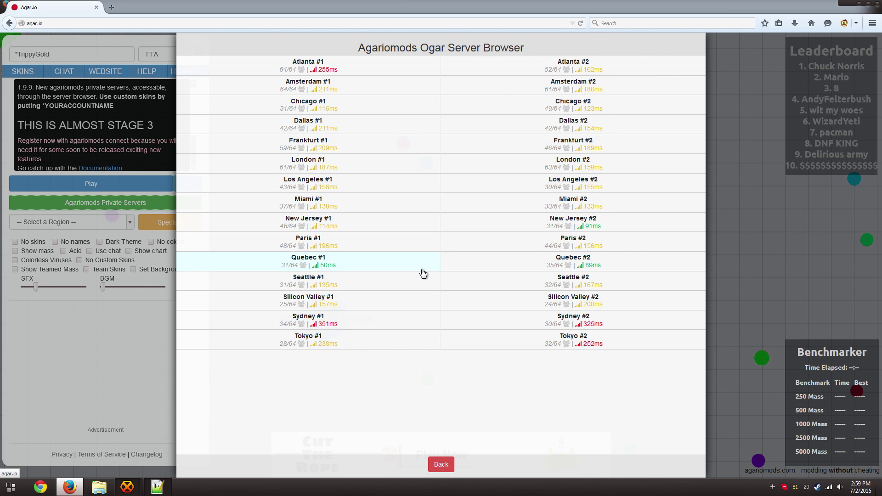
Step: Choose the Paris #1 server in the browser and start playing
left_click(330, 241)
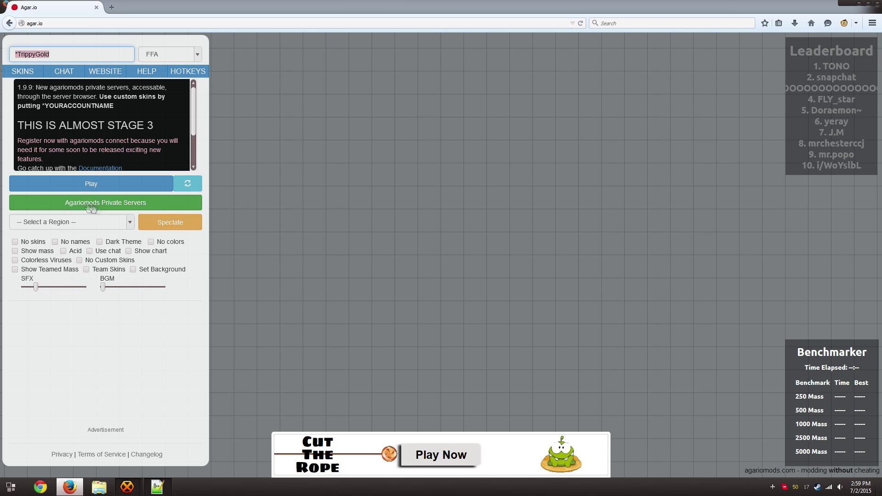
left_click(94, 187)
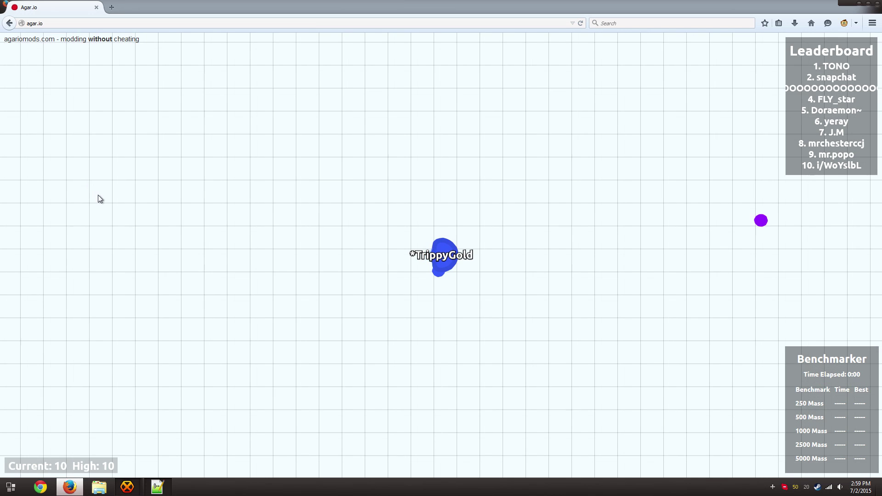
Step: Split the blob in two with Space at the start of the round
key("space")
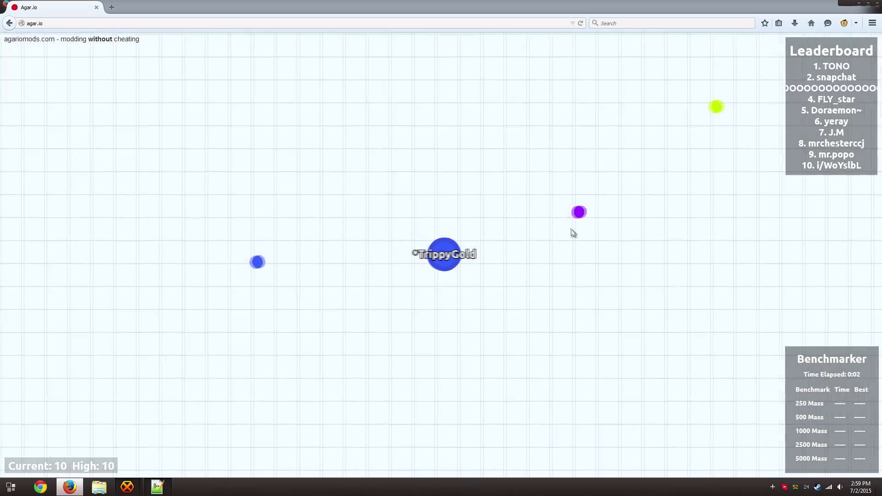